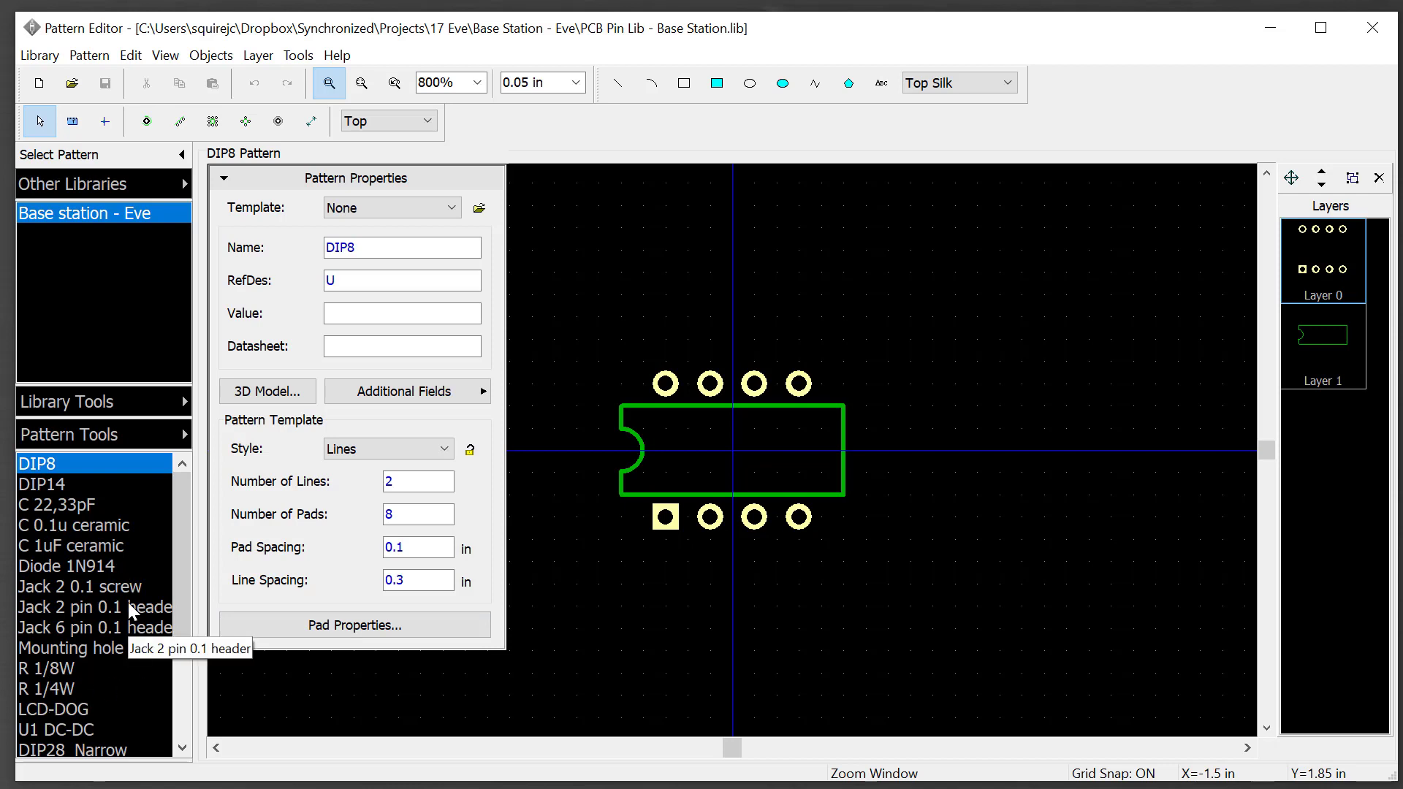
# - Browse the Base station - Eve footprints, including the 2-pin and 6-pin 0.1 header jacks, and return to the DIP8 pattern
pyautogui.click(88, 550)
pyautogui.click(80, 606)
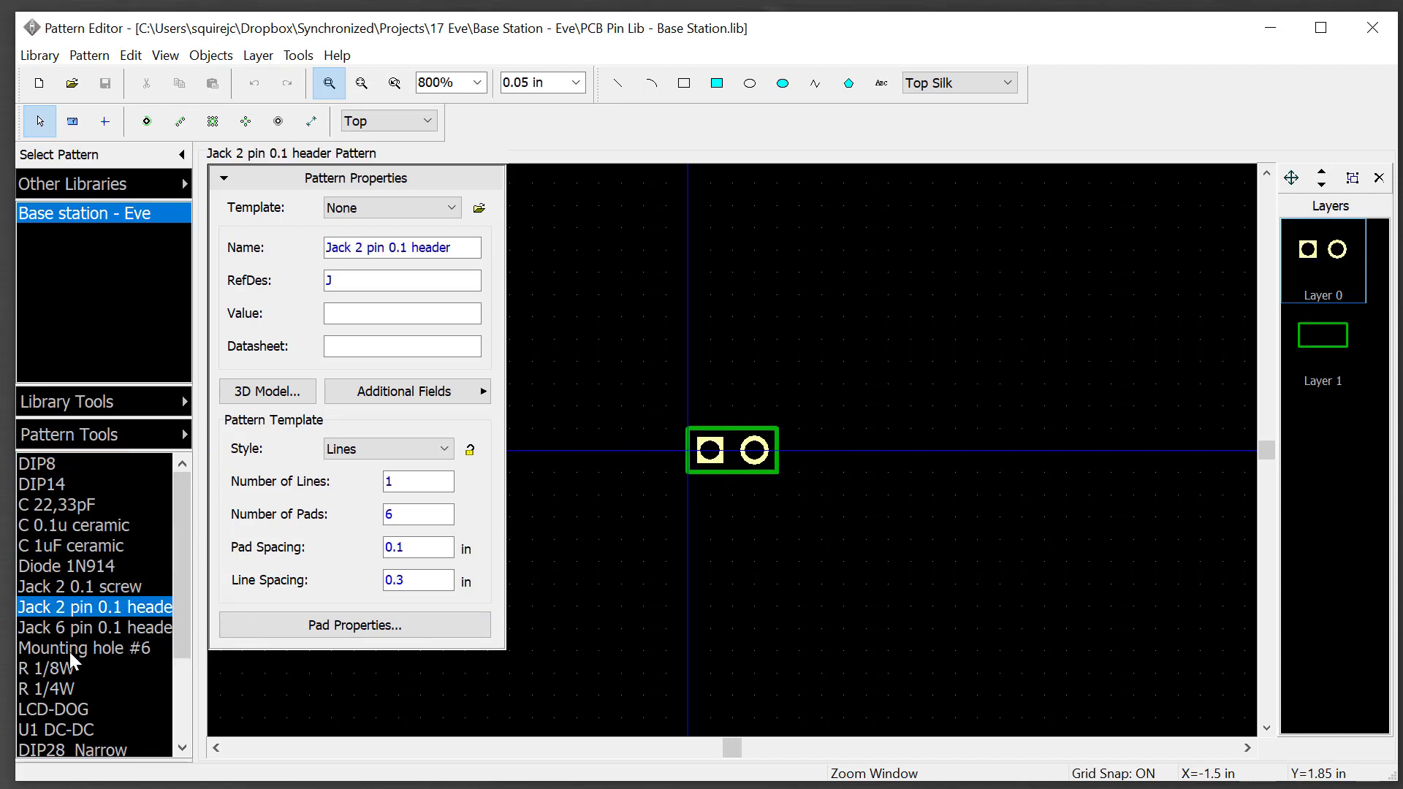
pyautogui.click(69, 648)
pyautogui.click(69, 689)
pyautogui.click(63, 629)
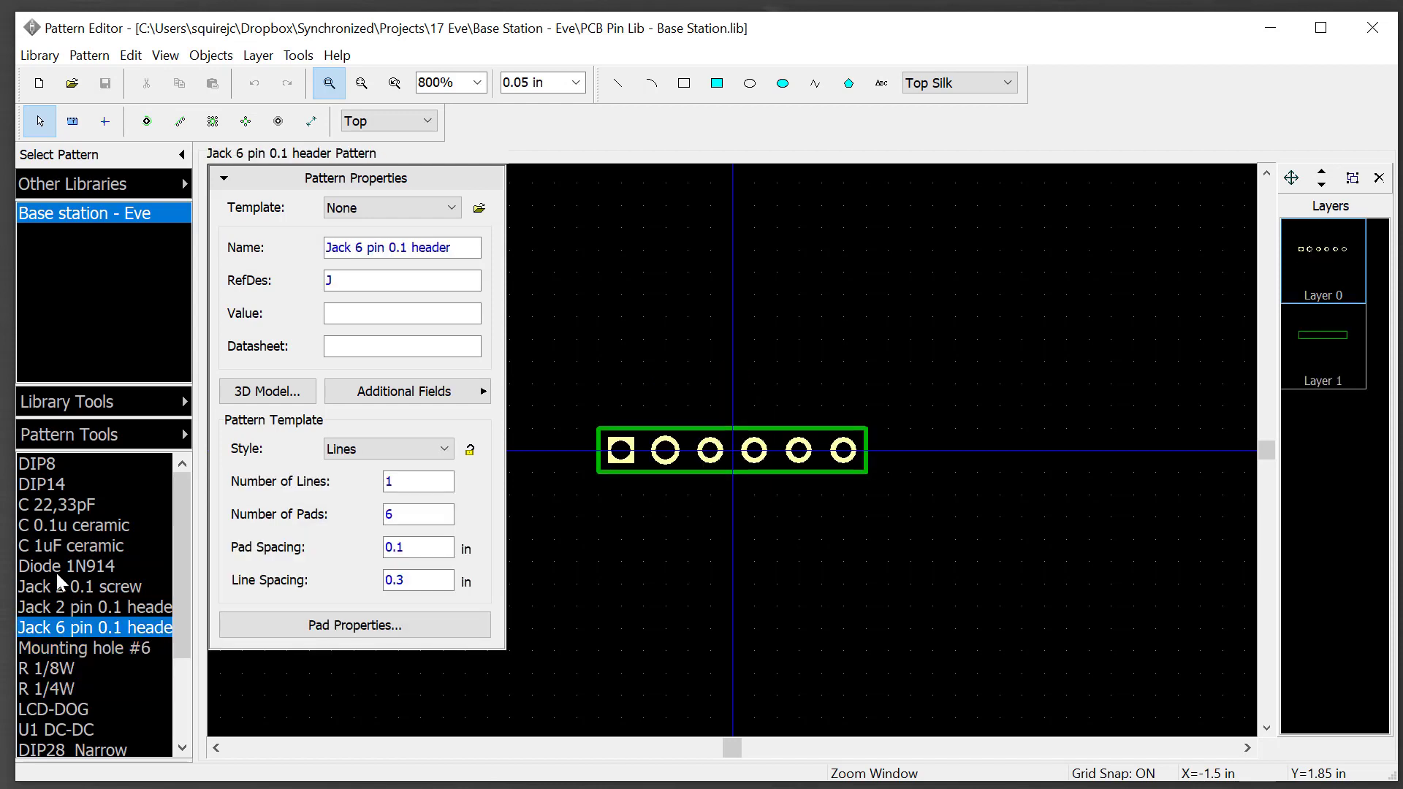
pyautogui.click(38, 463)
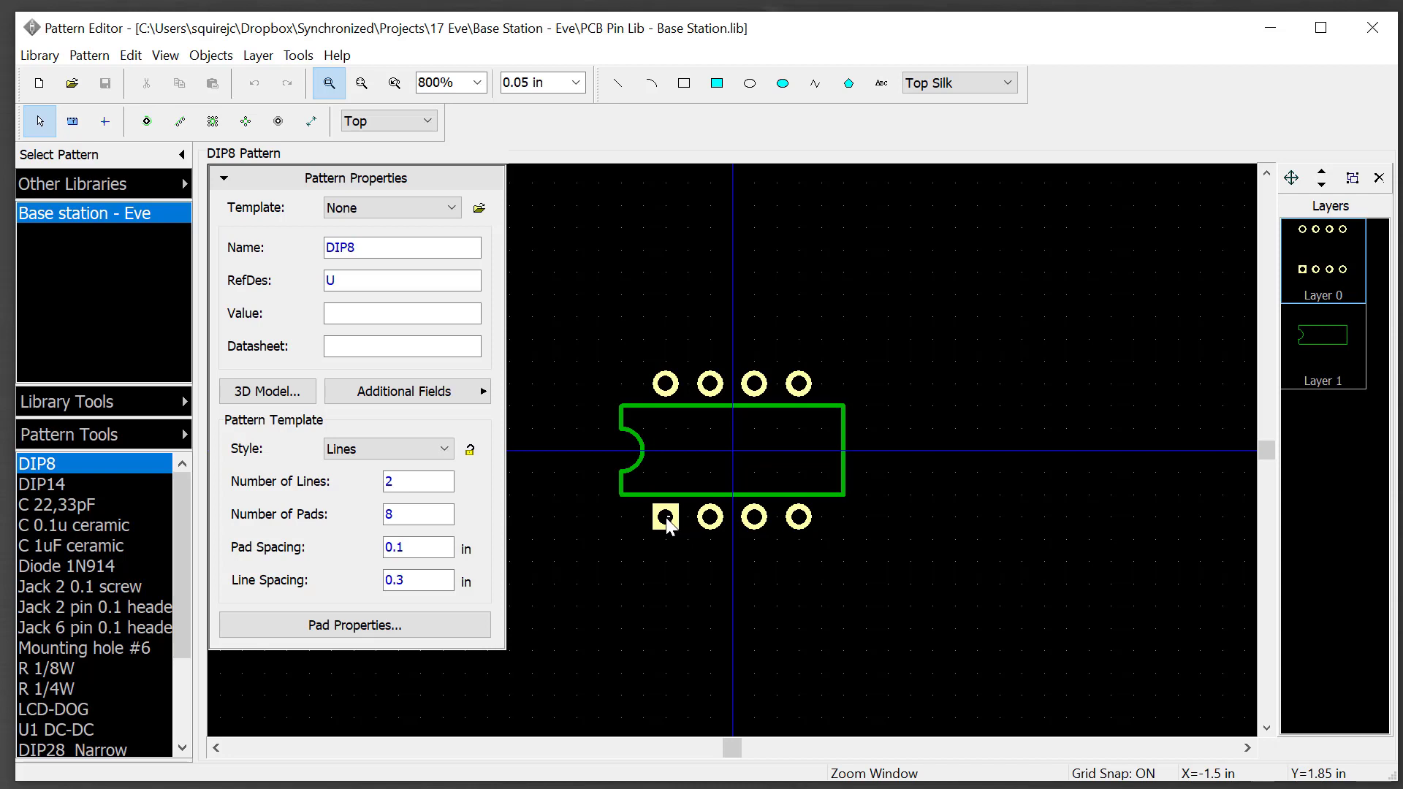
# - Review DIP8 pad 2's number and position settings and the pattern's pad properties, and close both dialogs without applying changes
pyautogui.moveTo(699, 526); pyautogui.dragTo(640, 577)
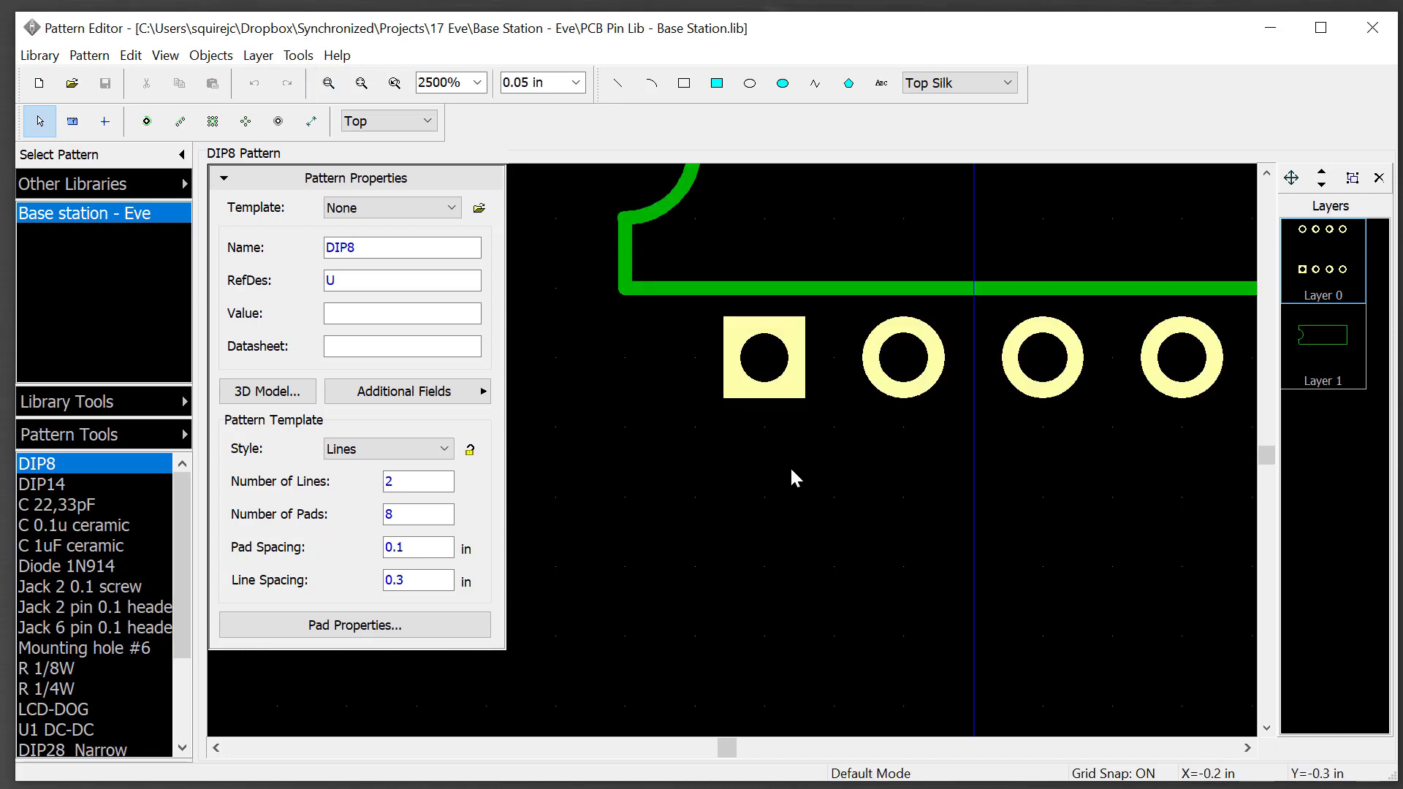
pyautogui.click(887, 400)
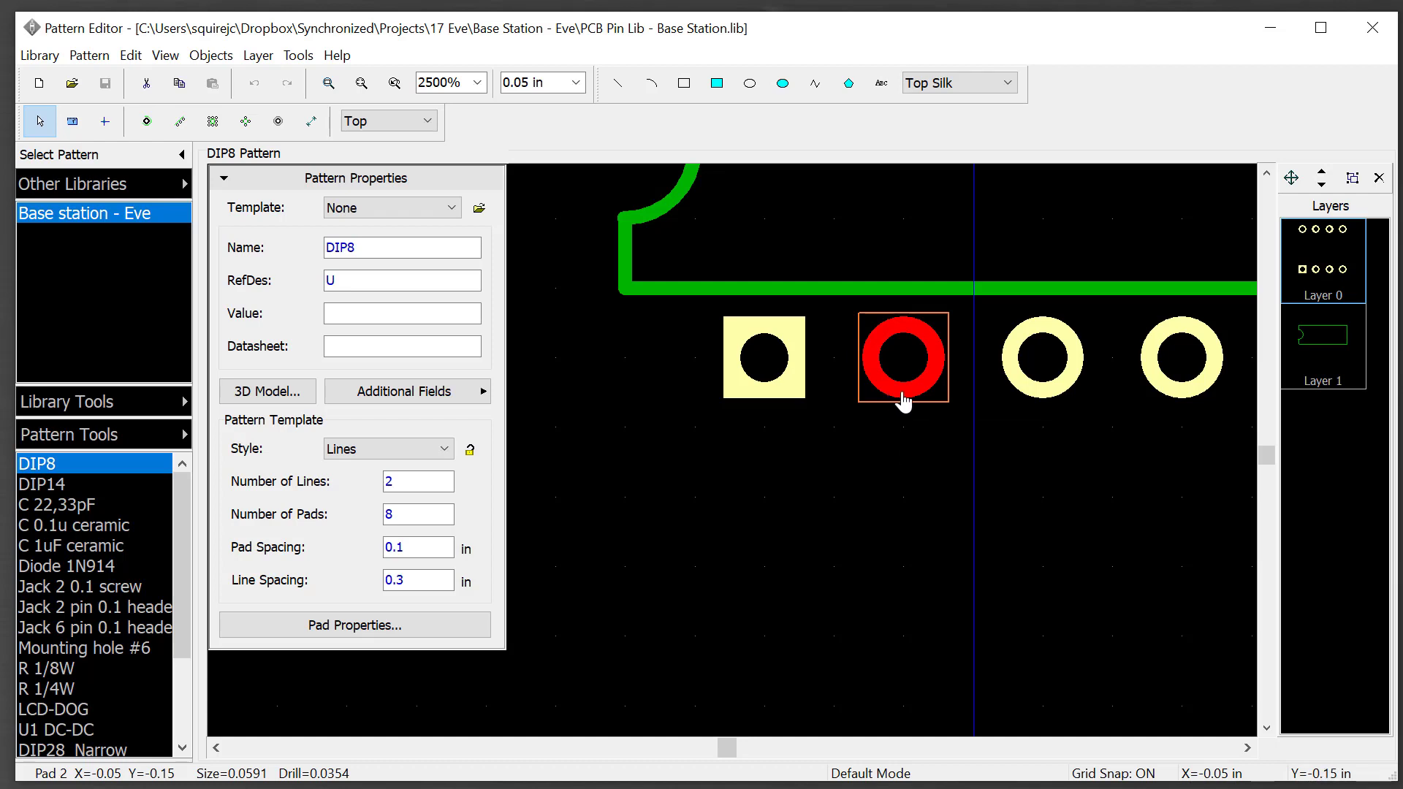
pyautogui.rightClick(903, 400)
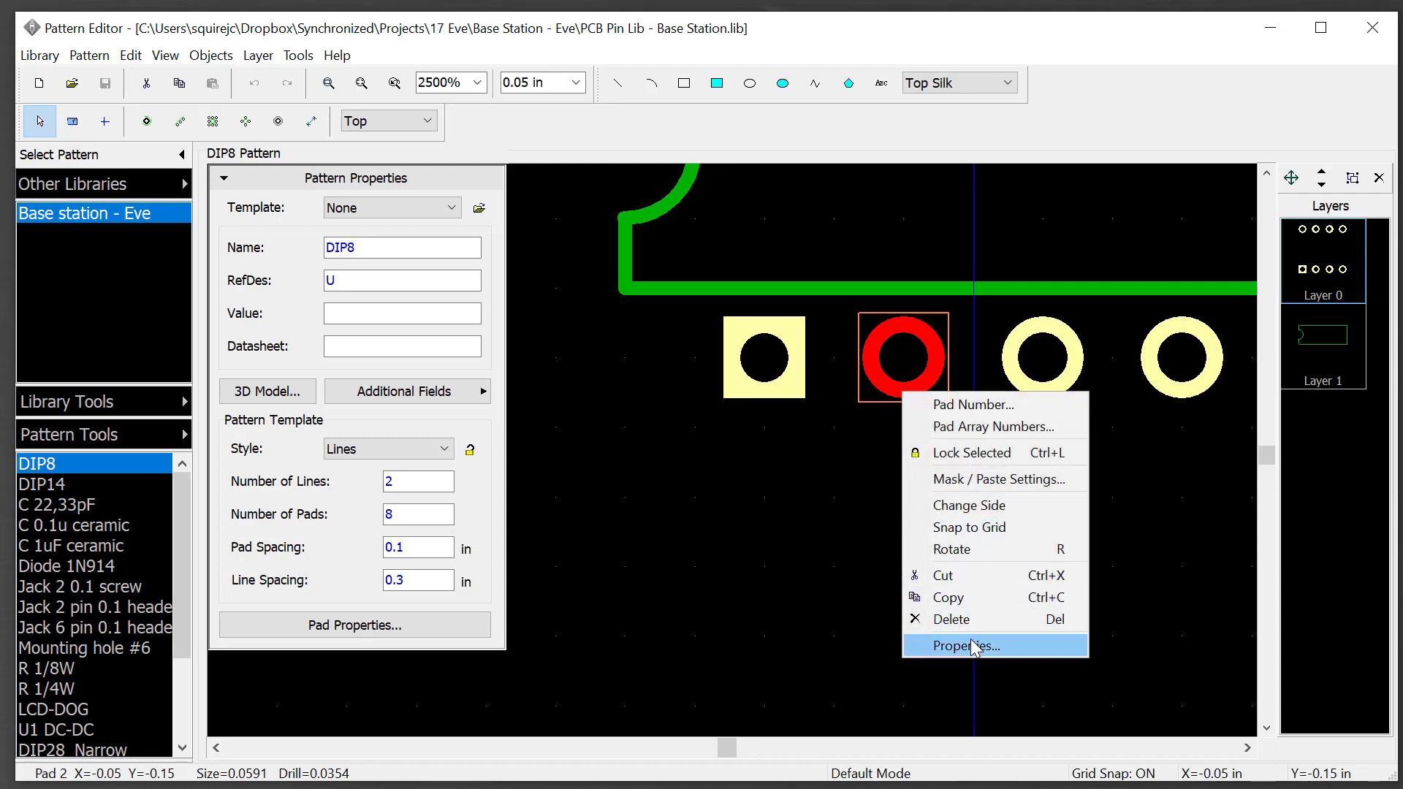
pyautogui.click(964, 645)
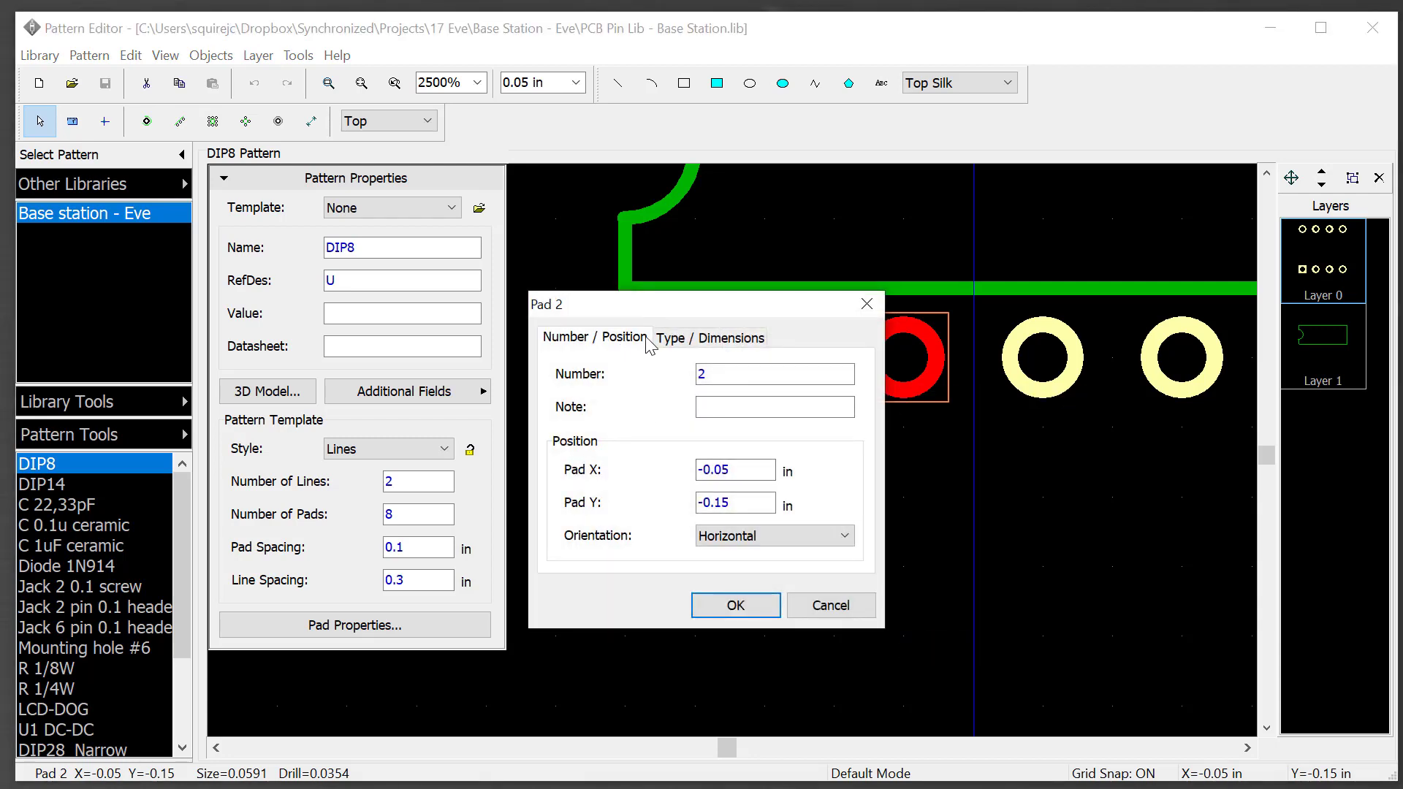
pyautogui.click(677, 339)
pyautogui.click(608, 339)
pyautogui.click(668, 343)
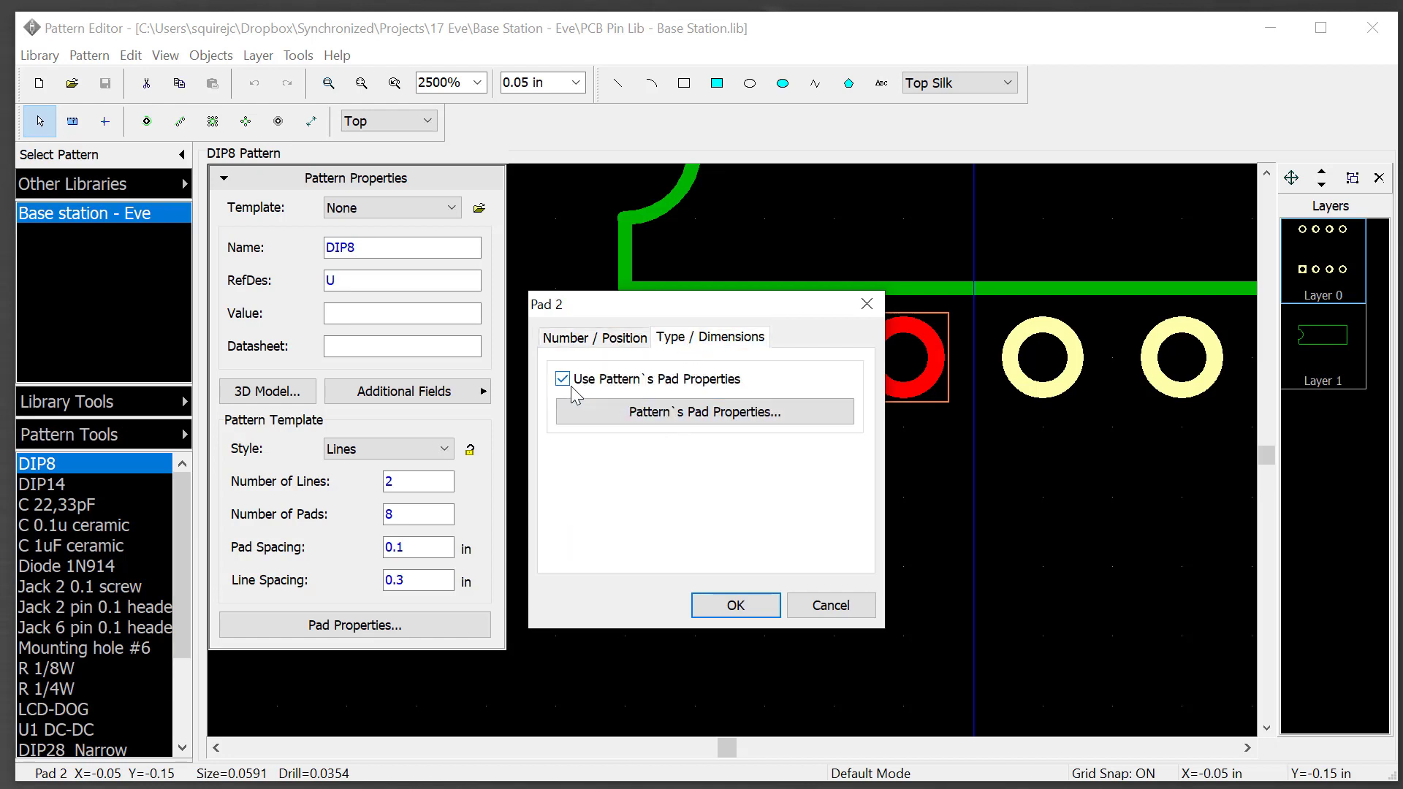
pyautogui.click(596, 414)
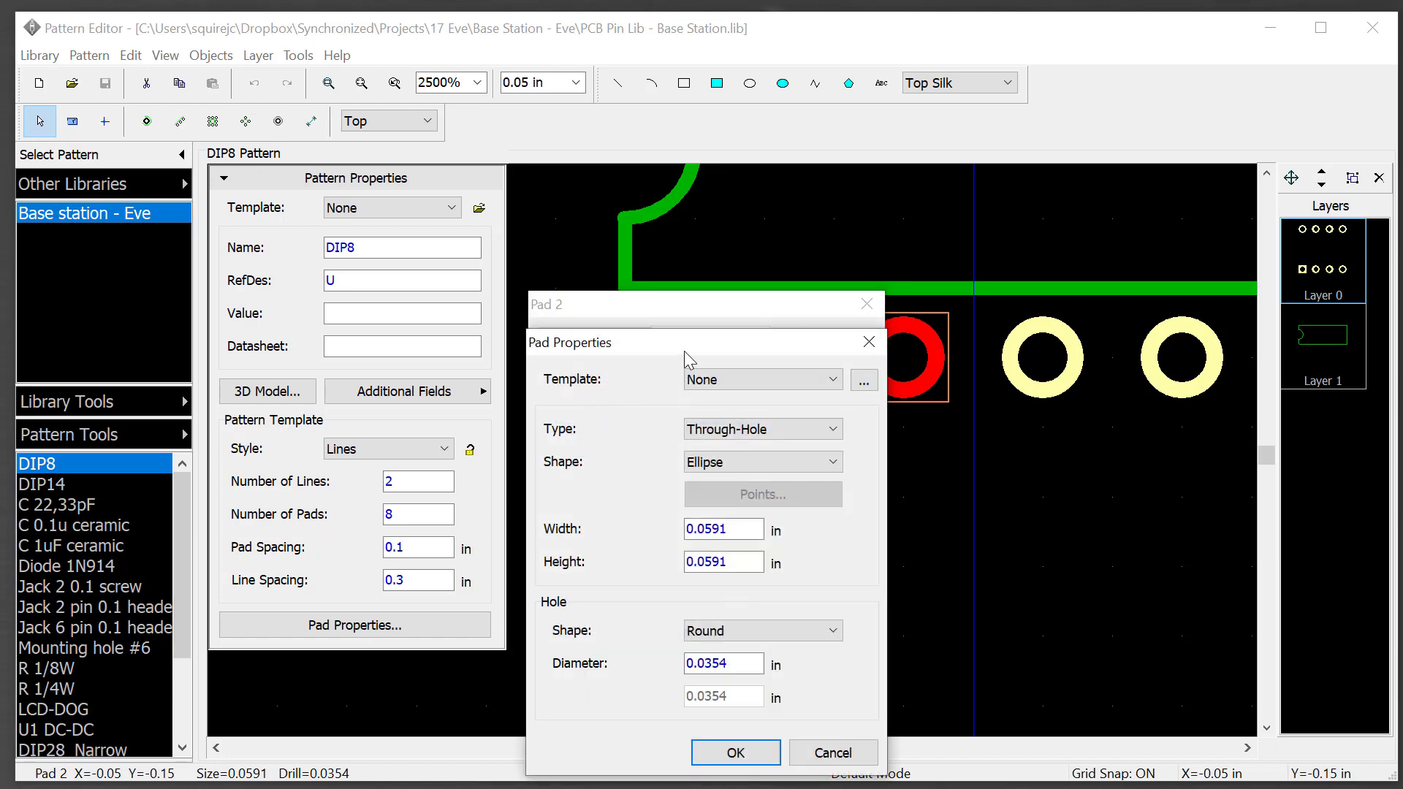
pyautogui.moveTo(684, 351); pyautogui.dragTo(687, 235)
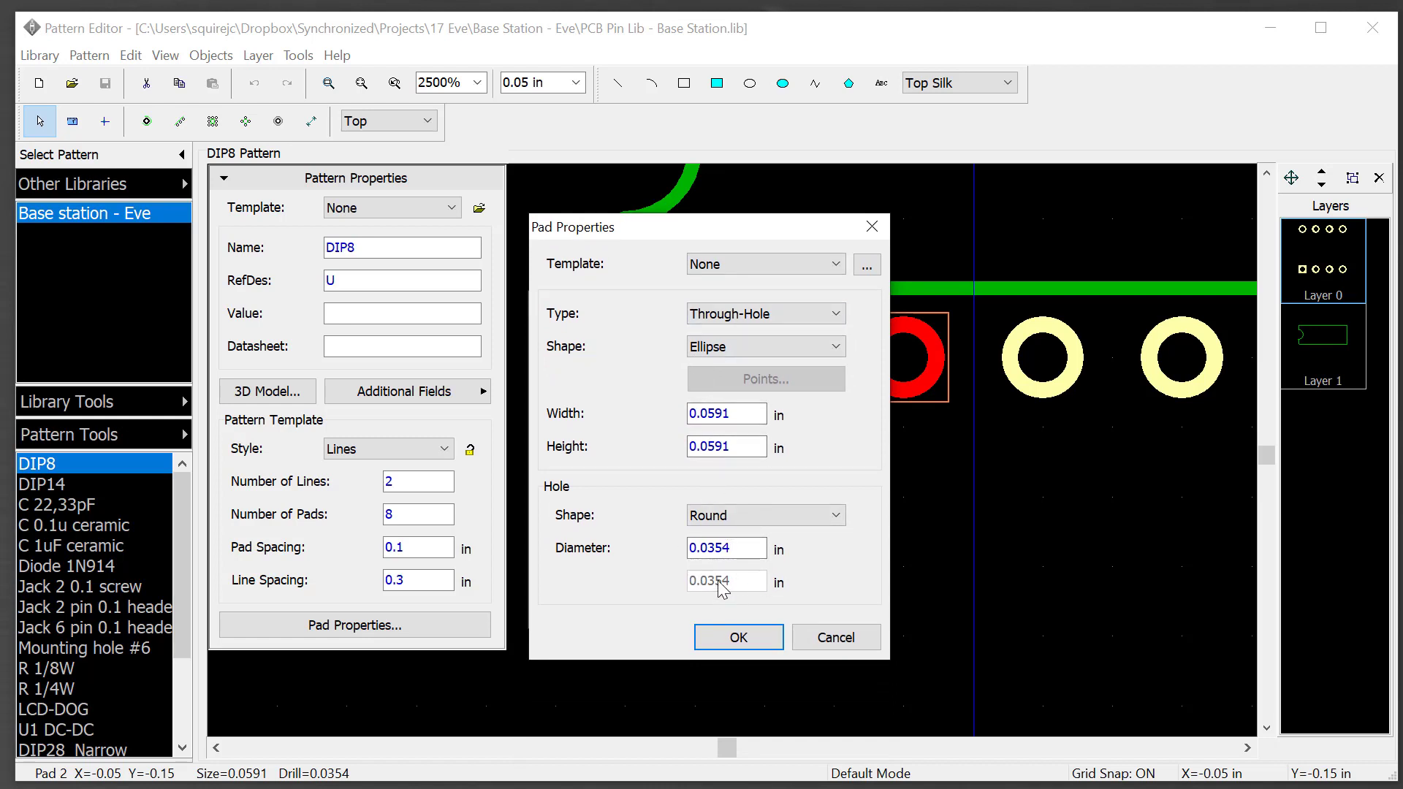
pyautogui.click(834, 639)
pyautogui.click(823, 604)
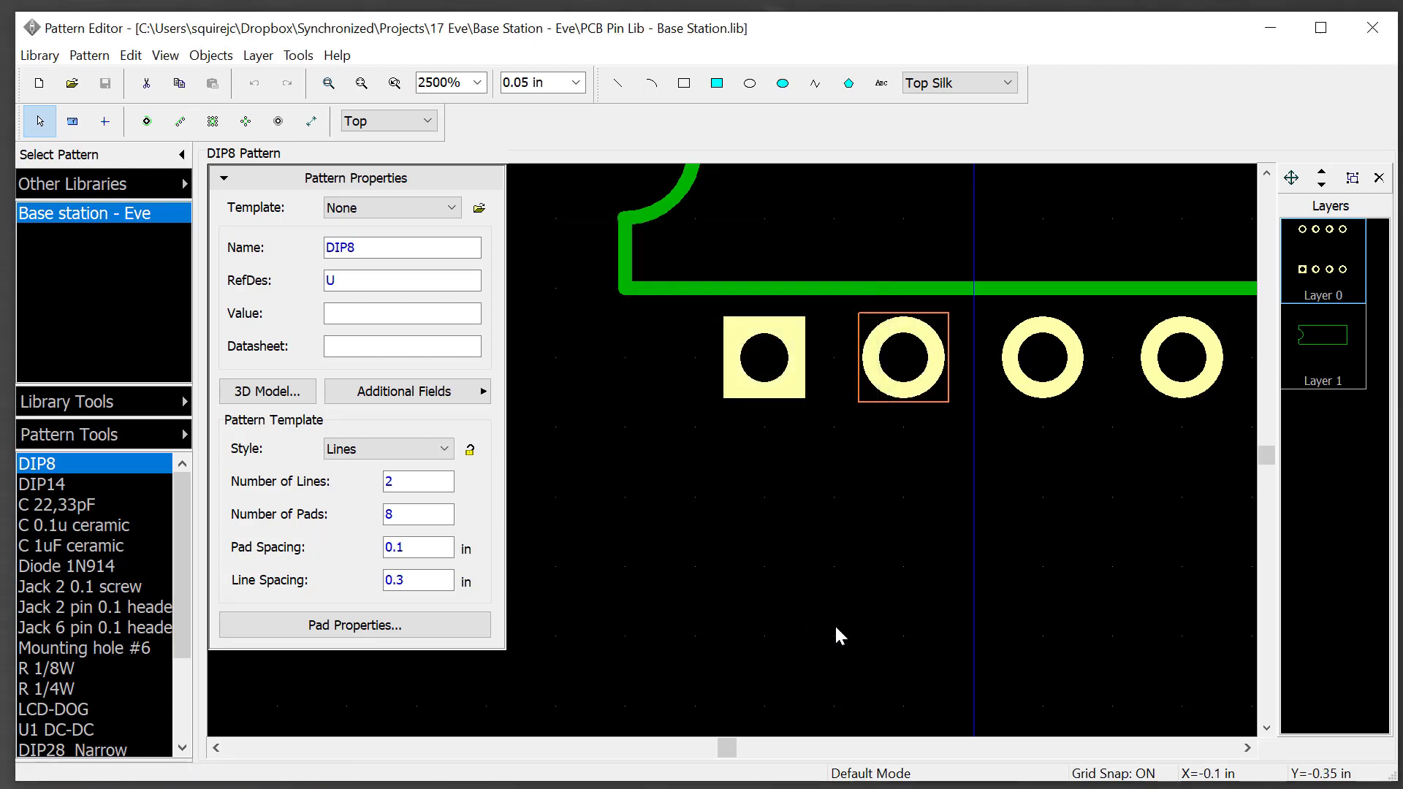
# - Bring the whole DIP8 pattern into view and check the available grid spacing options
pyautogui.scroll(-1, 823, 624)
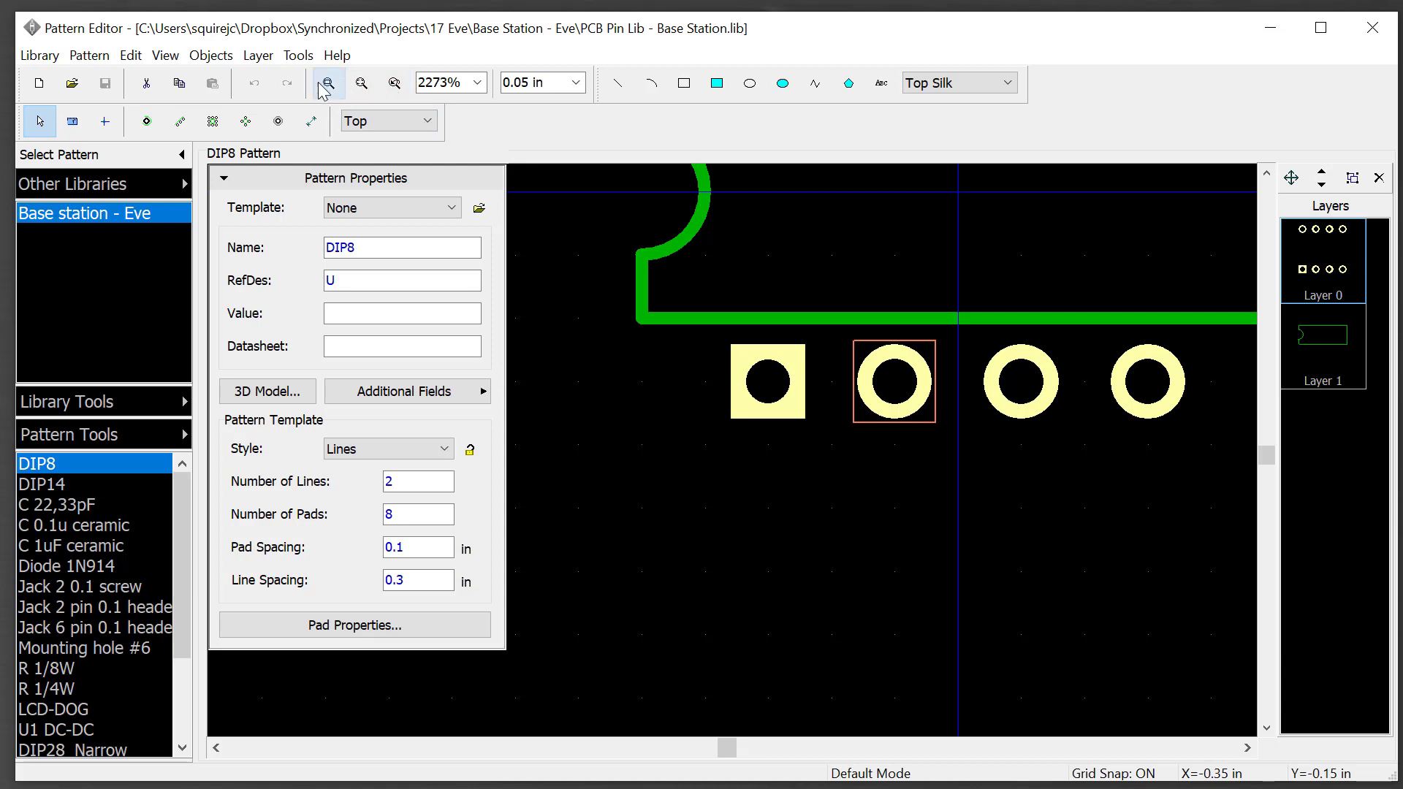
pyautogui.scroll(-3, 697, 589)
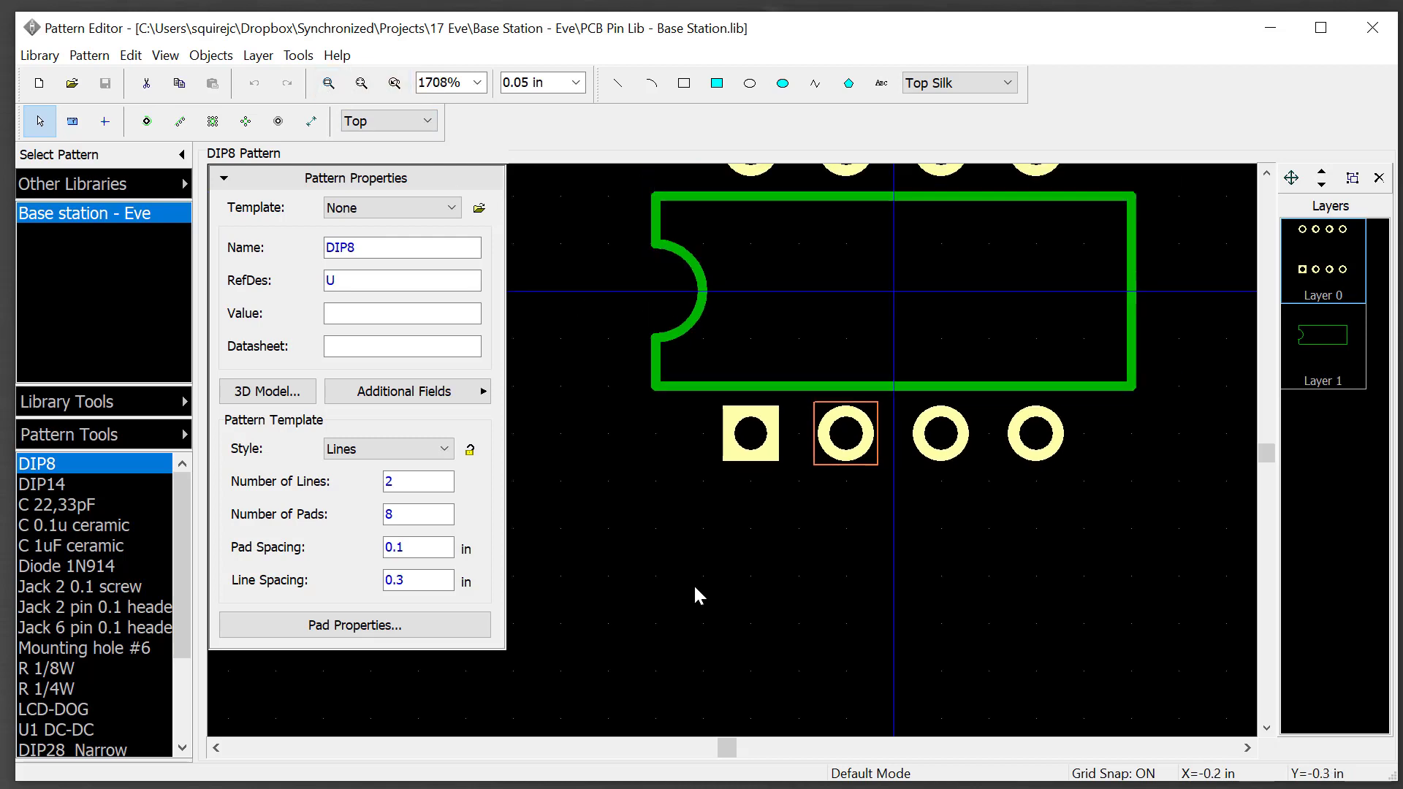
pyautogui.scroll(-3, 696, 591)
pyautogui.moveTo(1264, 453); pyautogui.dragTo(1258, 450)
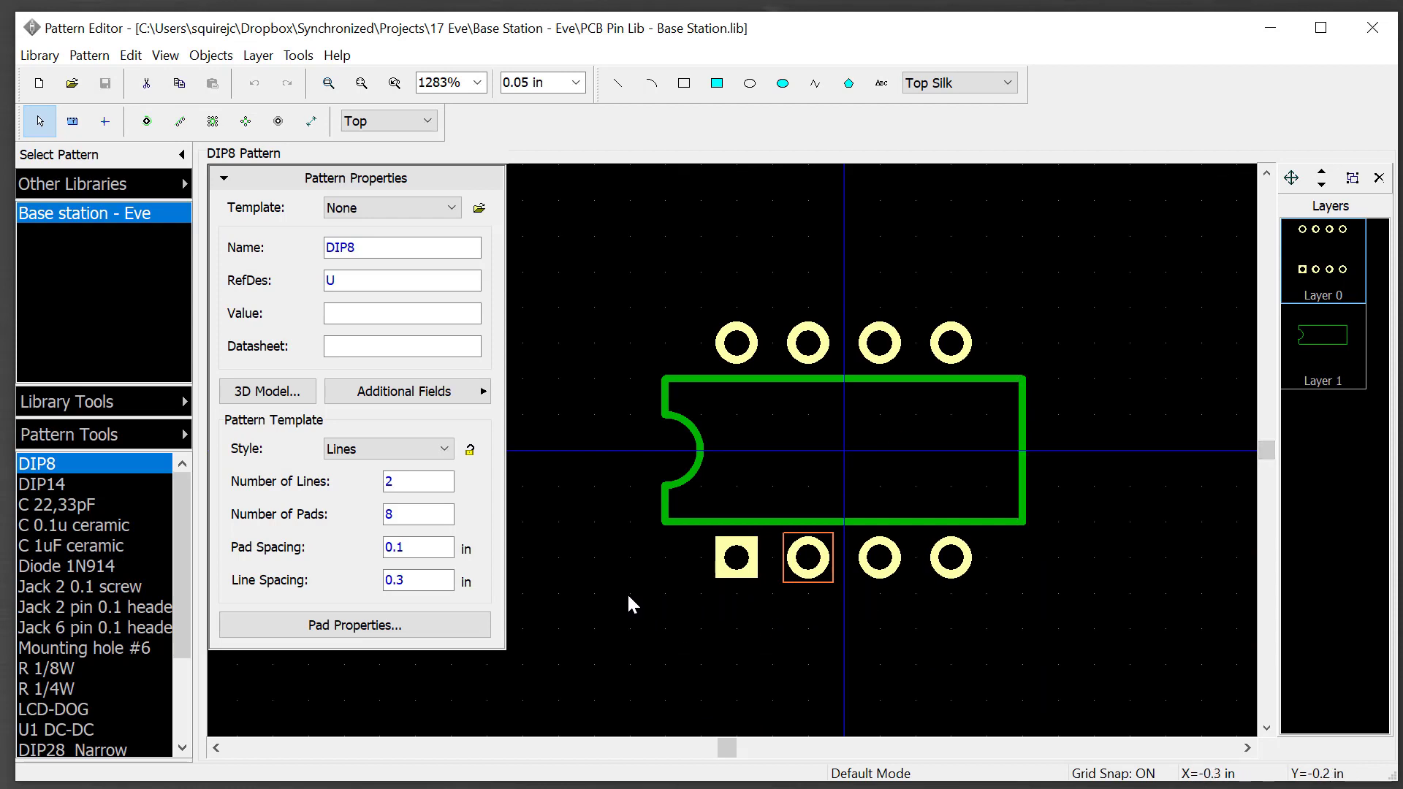
pyautogui.click(577, 83)
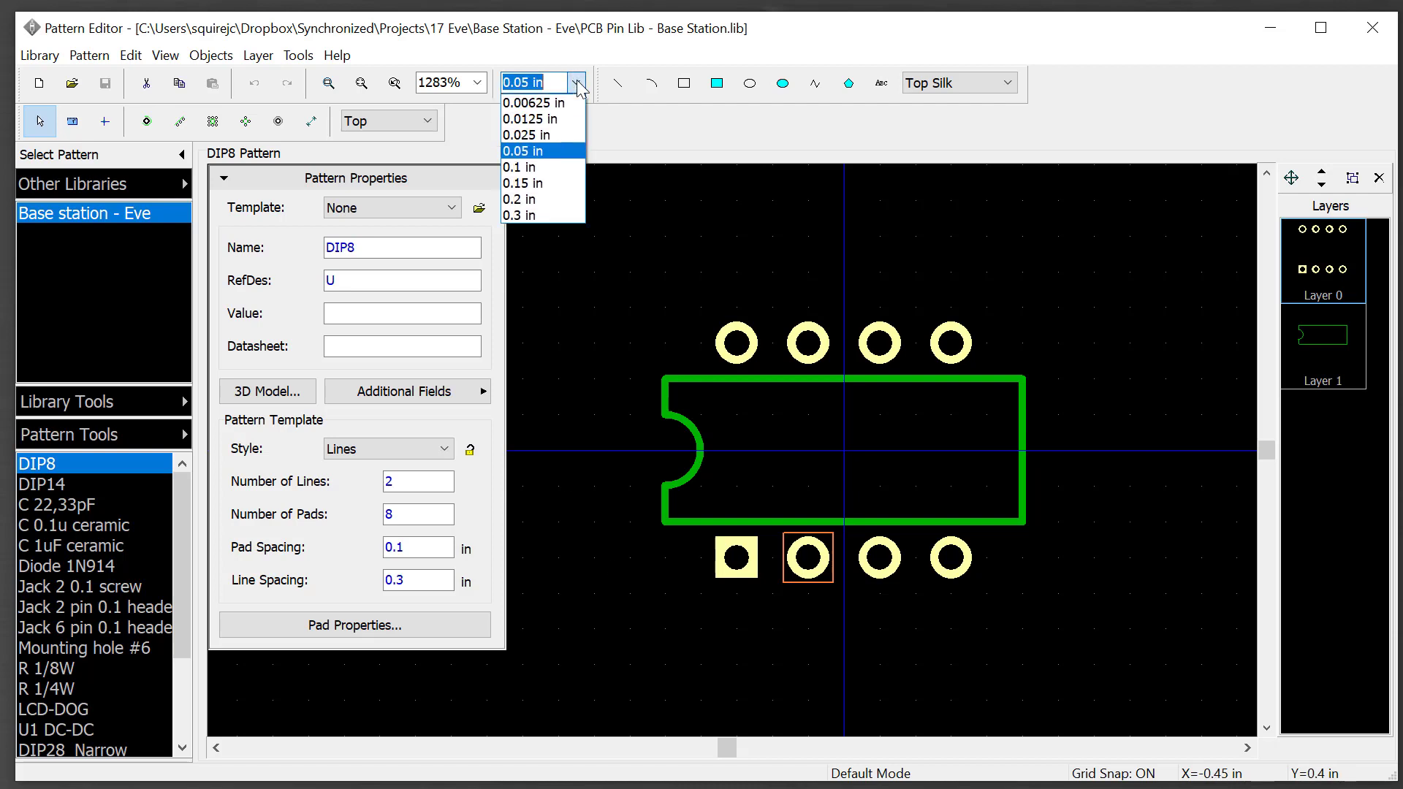
pyautogui.click(576, 82)
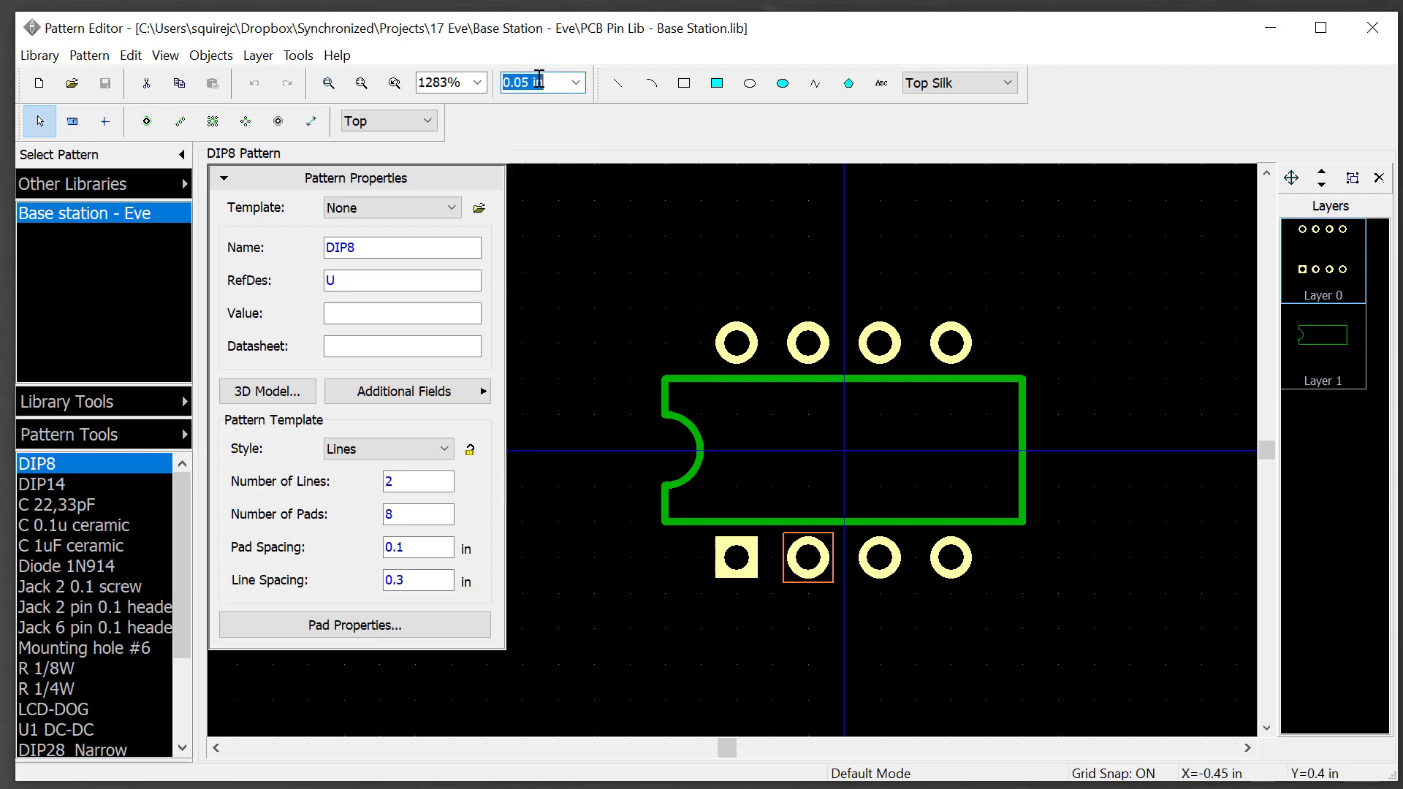
pyautogui.click(515, 83)
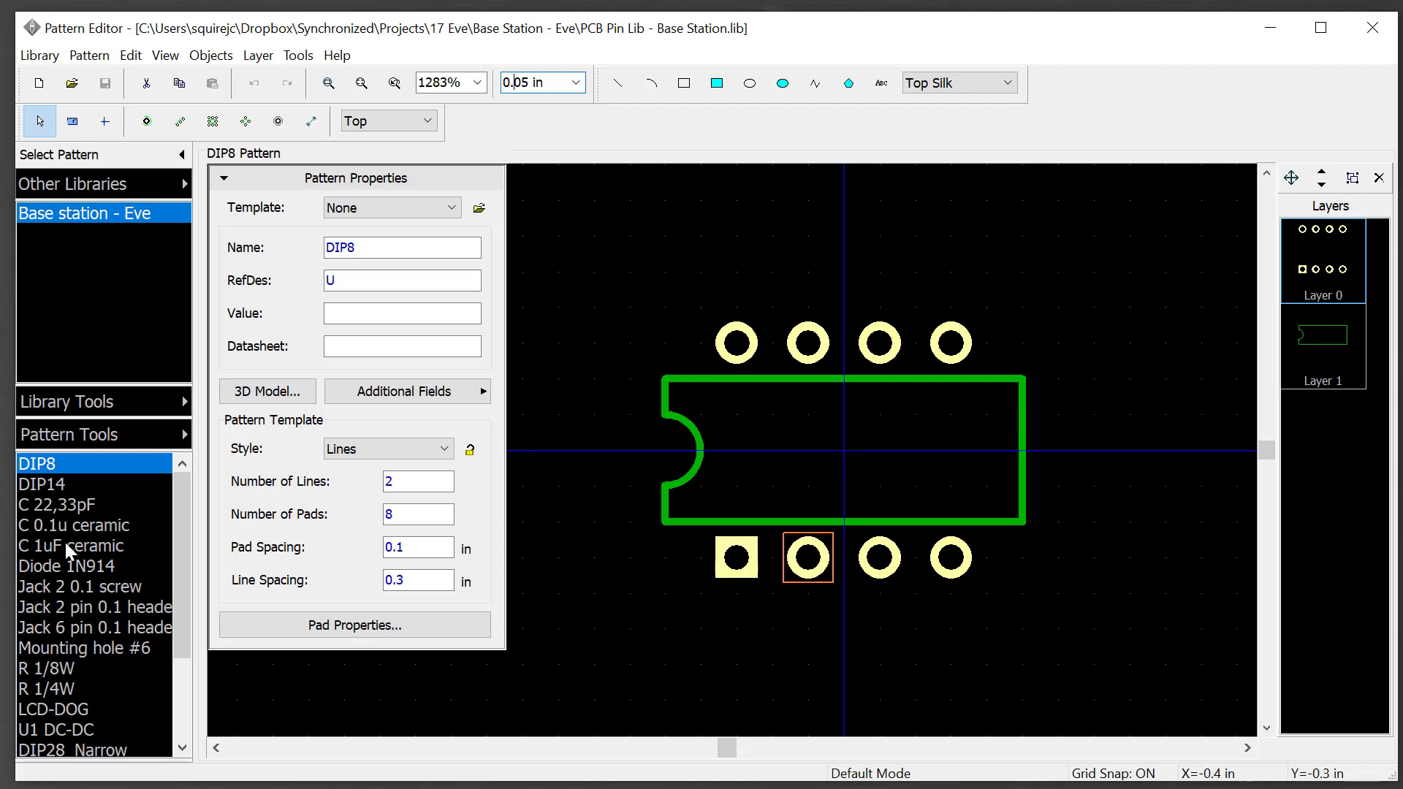
# - Display the C 22,33pF pattern and the Jack 2 0.1 screw pattern to examine their pads and outlines
pyautogui.click(52, 506)
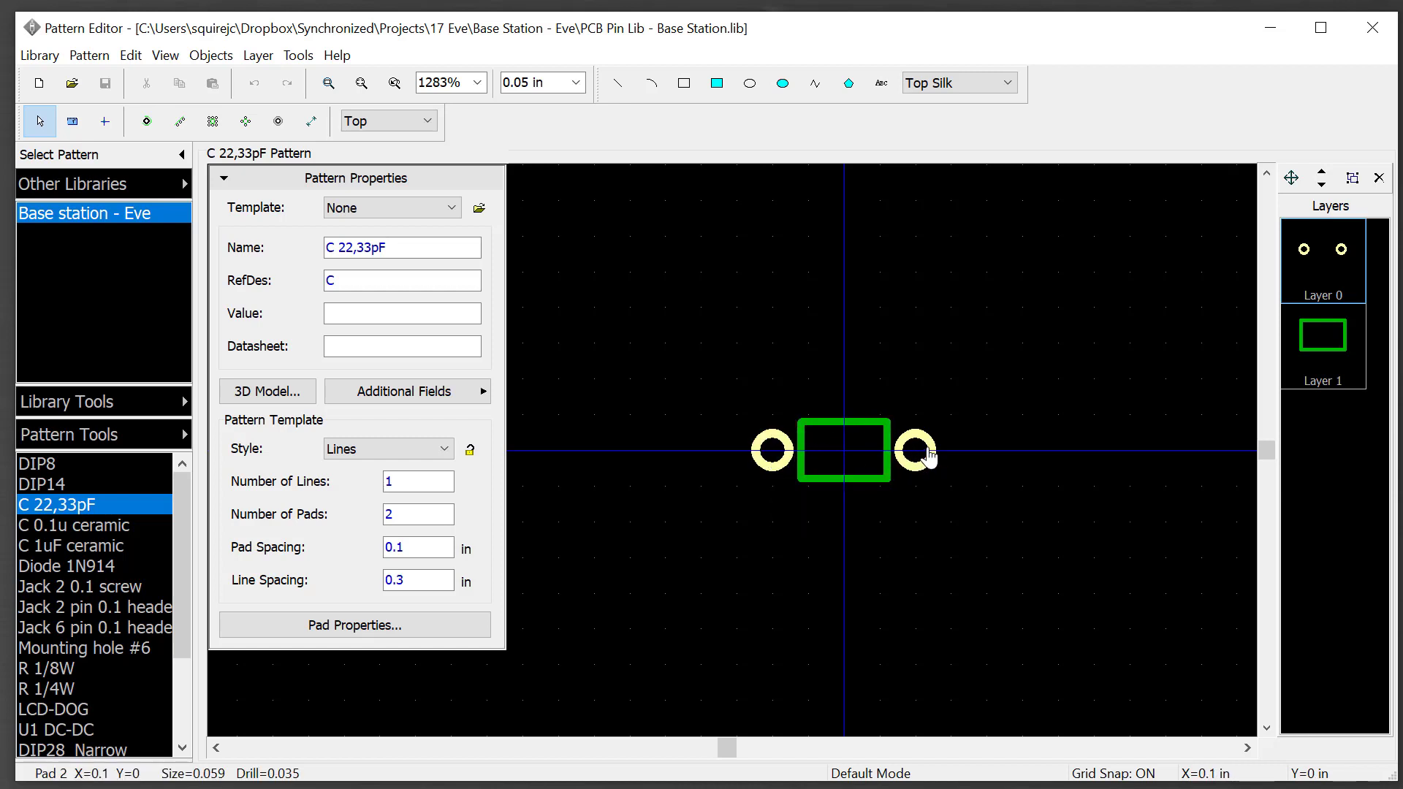
pyautogui.click(48, 587)
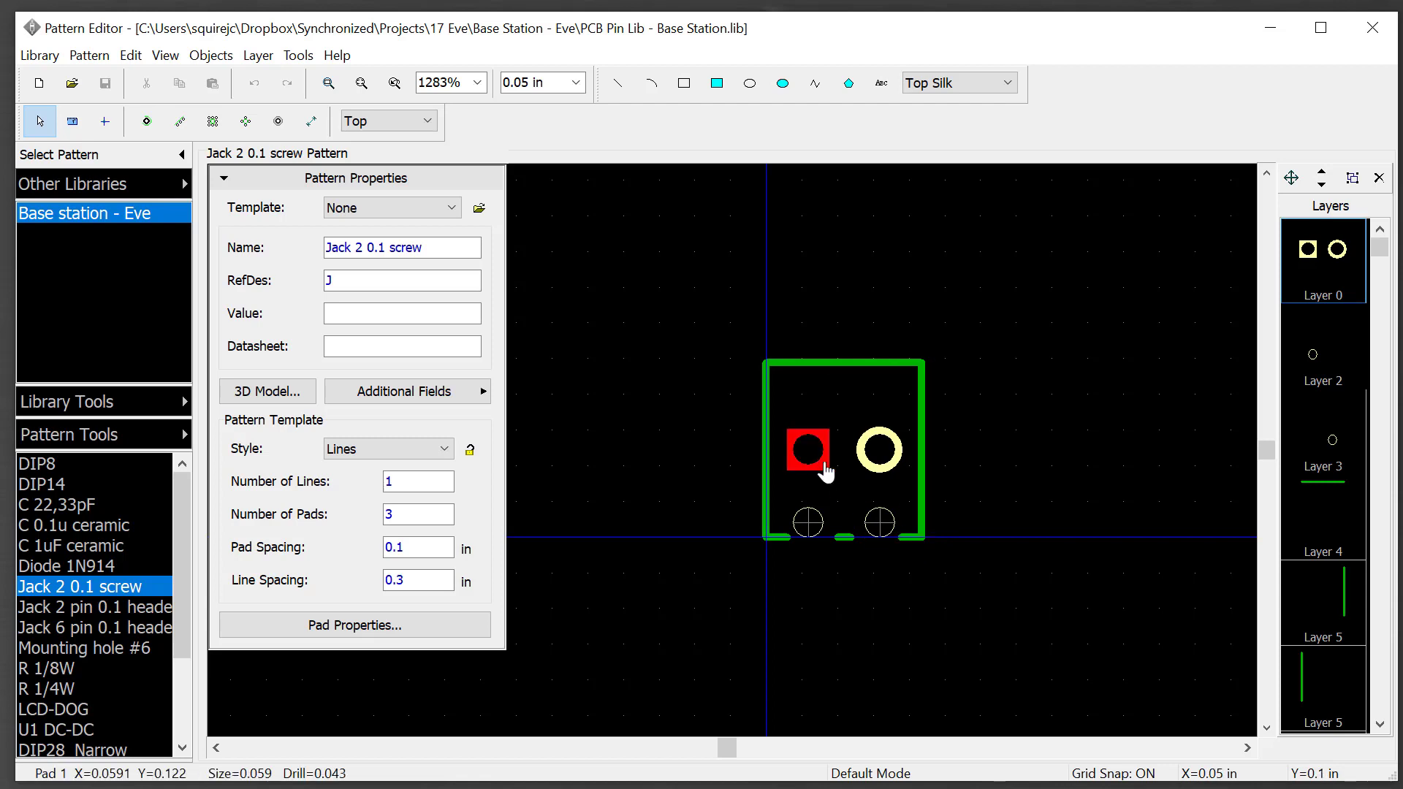
pyautogui.moveTo(874, 463)
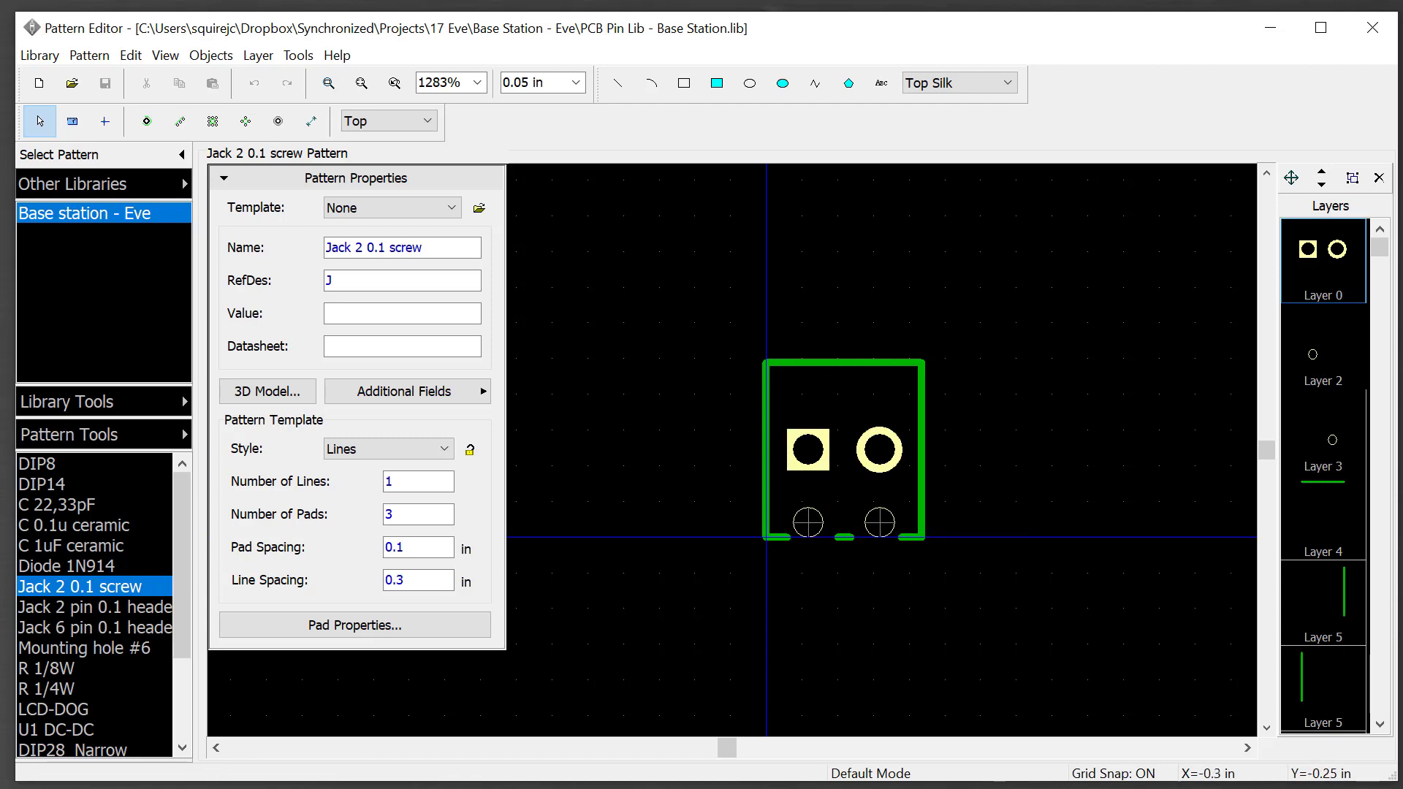
# - Switch to the Chrome image results for "pcb jack" and place them beside Pattern Editor to compare the green screw terminal with its footprint
pyautogui.hotkey('alt', 'Tab')
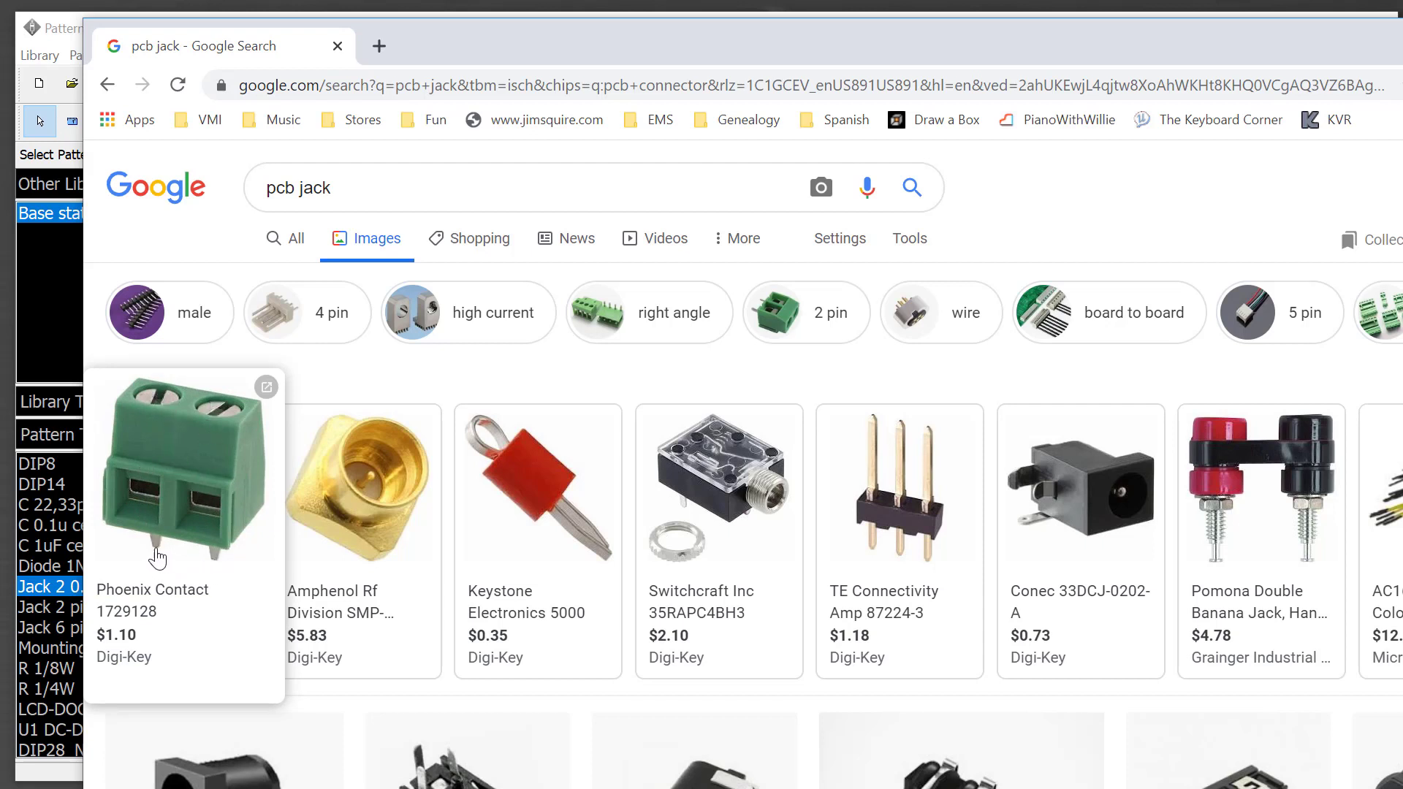
pyautogui.click(587, 14)
pyautogui.moveTo(586, 13); pyautogui.dragTo(1402, 1)
pyautogui.click(489, 787)
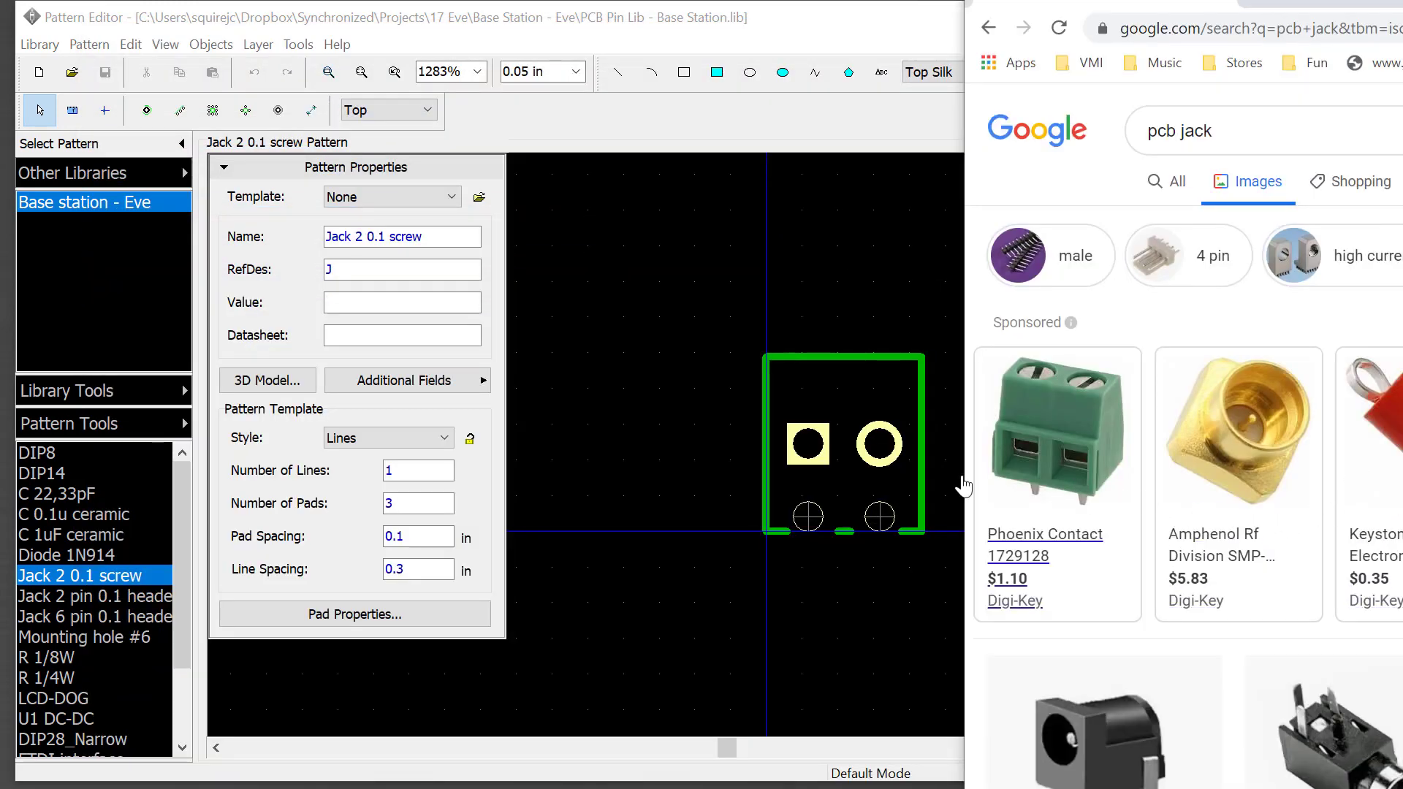
pyautogui.moveTo(1127, 407)
pyautogui.moveTo(1026, 501)
# - Return to Pattern Editor and view the properties of the mounting hole below the screw jack's square pad, closing them without edits
pyautogui.click(804, 528)
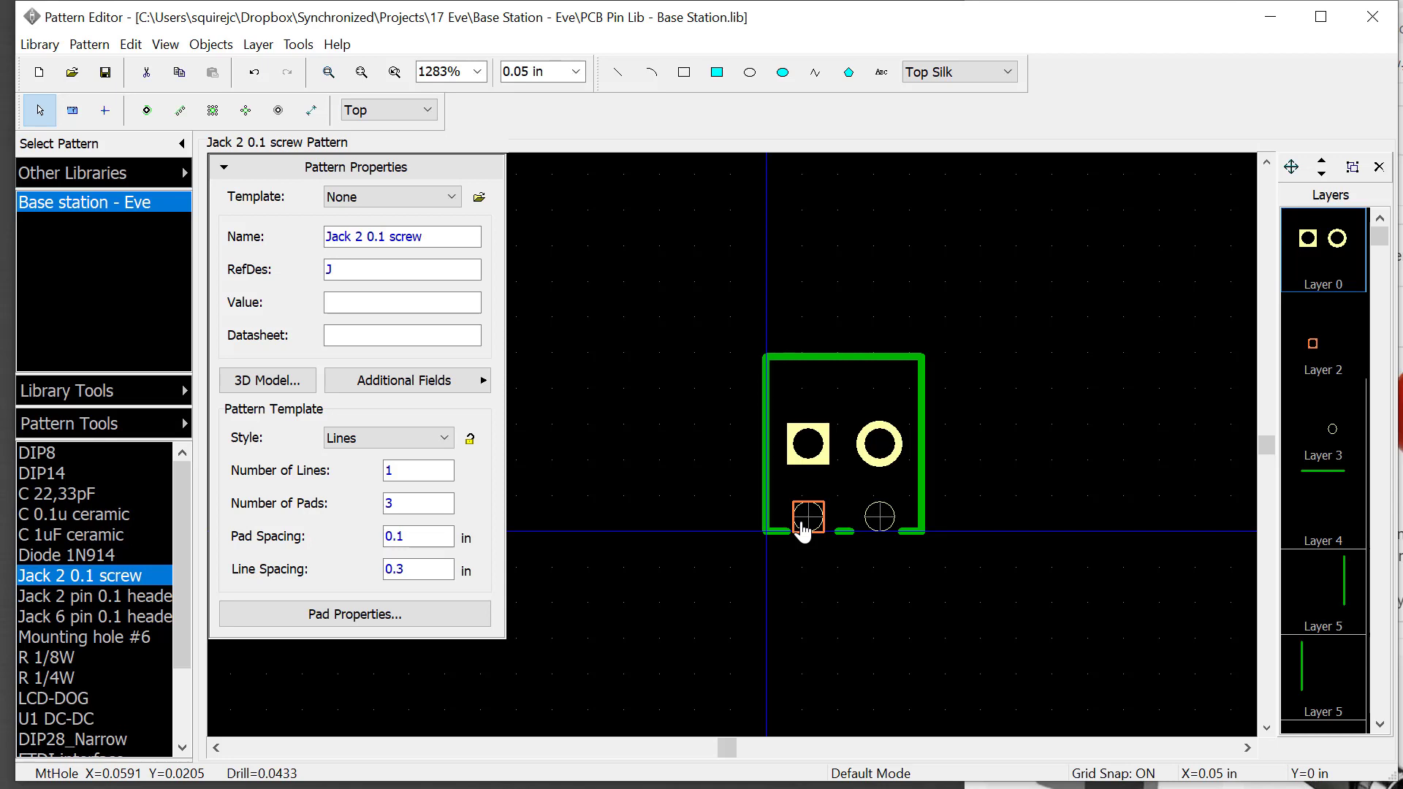
pyautogui.rightClick(803, 531)
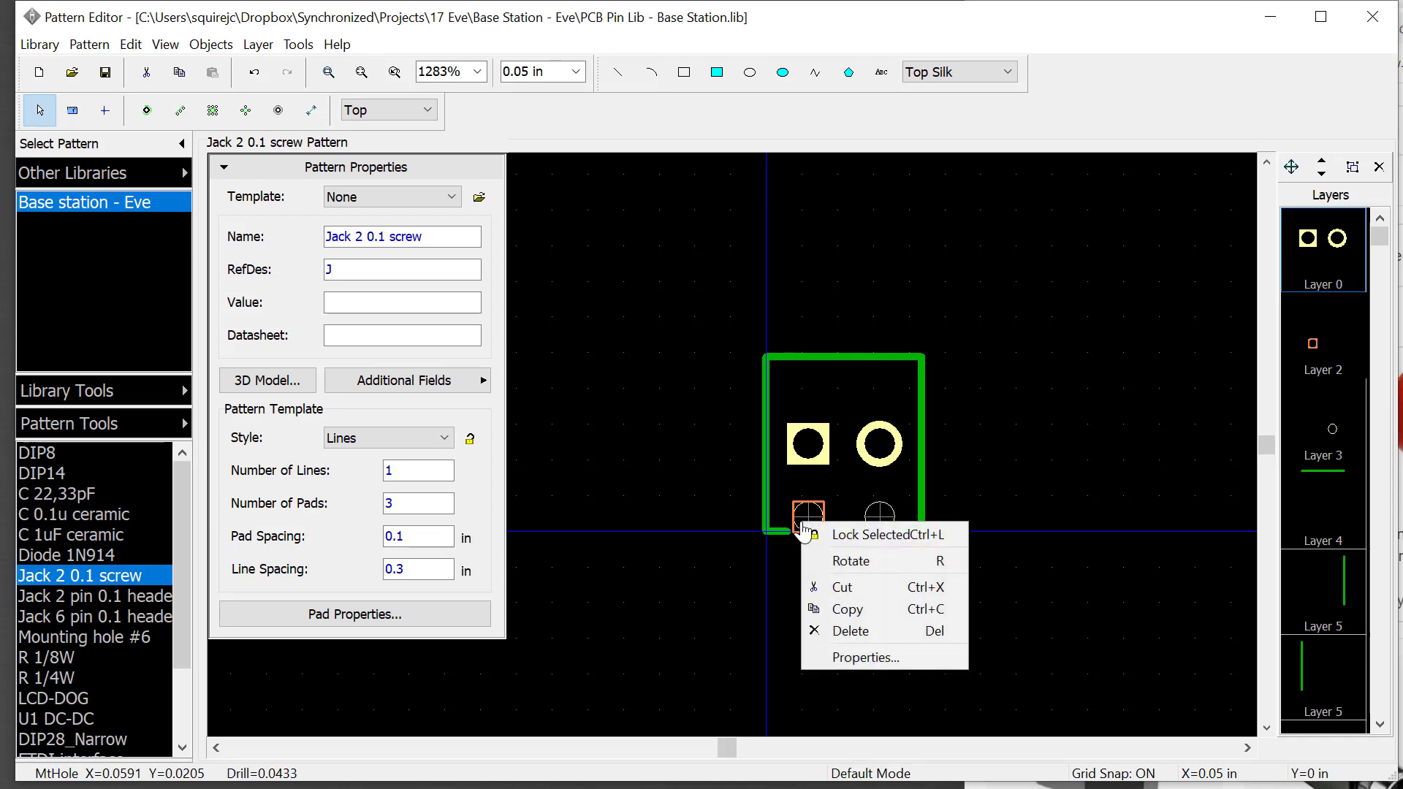
pyautogui.click(844, 652)
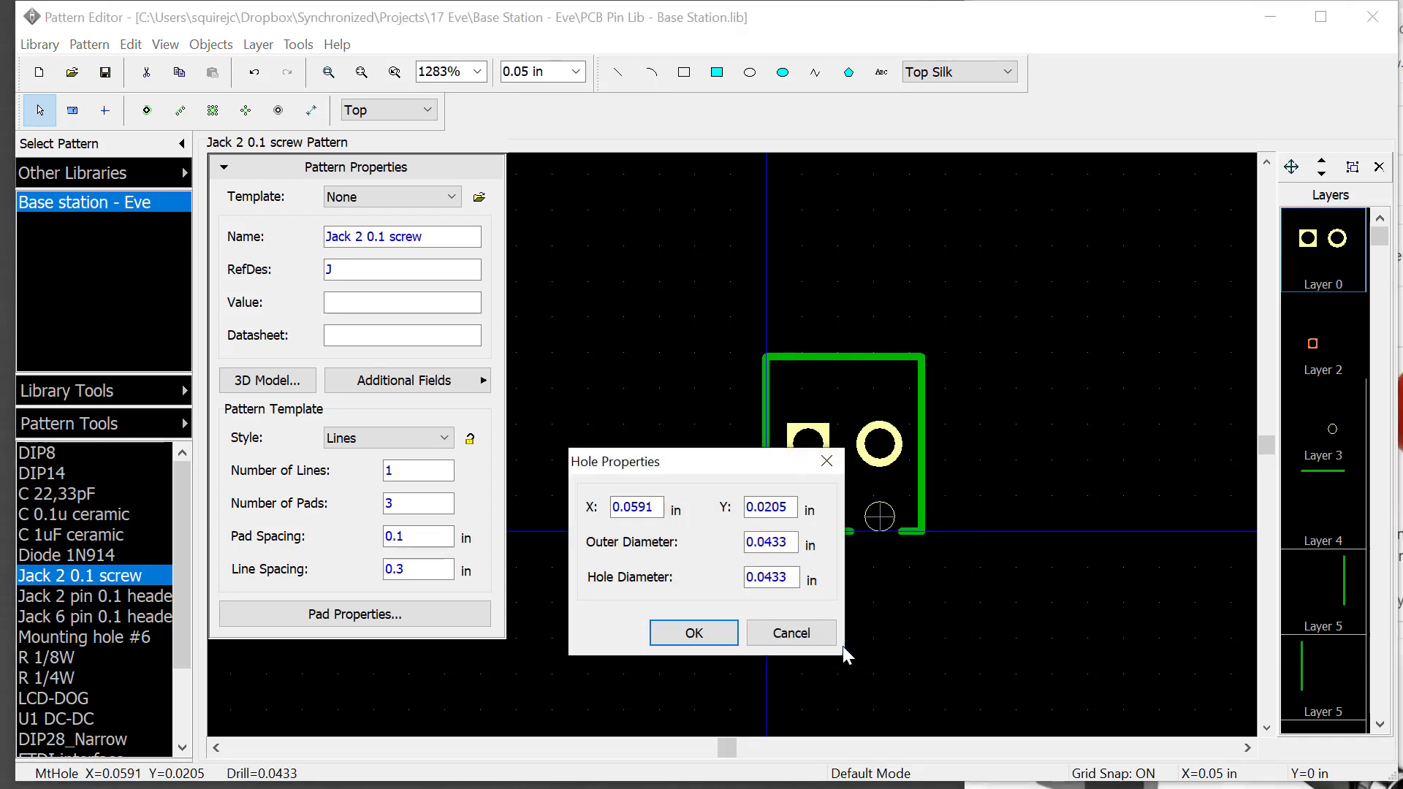
pyautogui.click(826, 461)
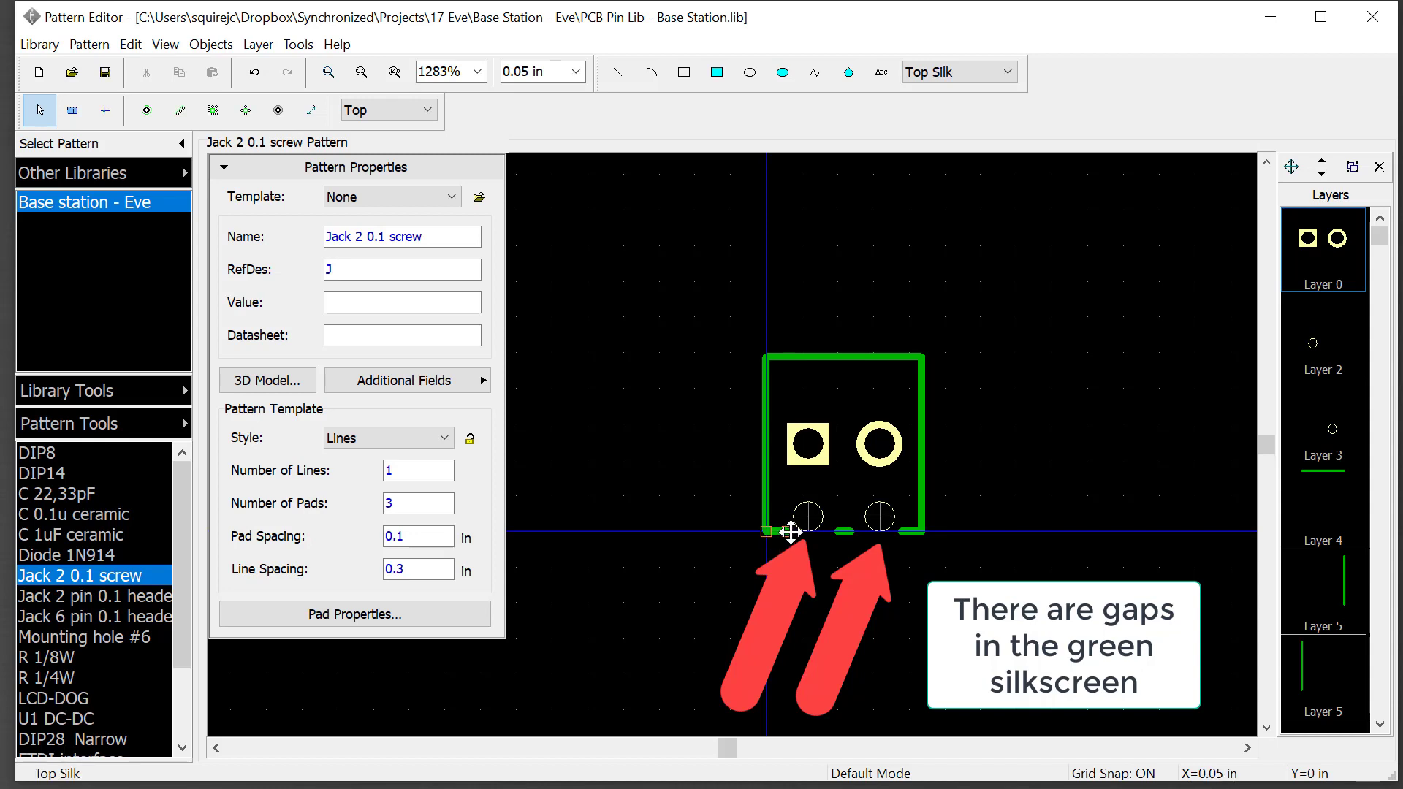
# - Try extending the lower-left silkscreen segment of the screw jack across the gaps below its mounting holes, and undo it
pyautogui.moveTo(792, 532); pyautogui.dragTo(908, 532)
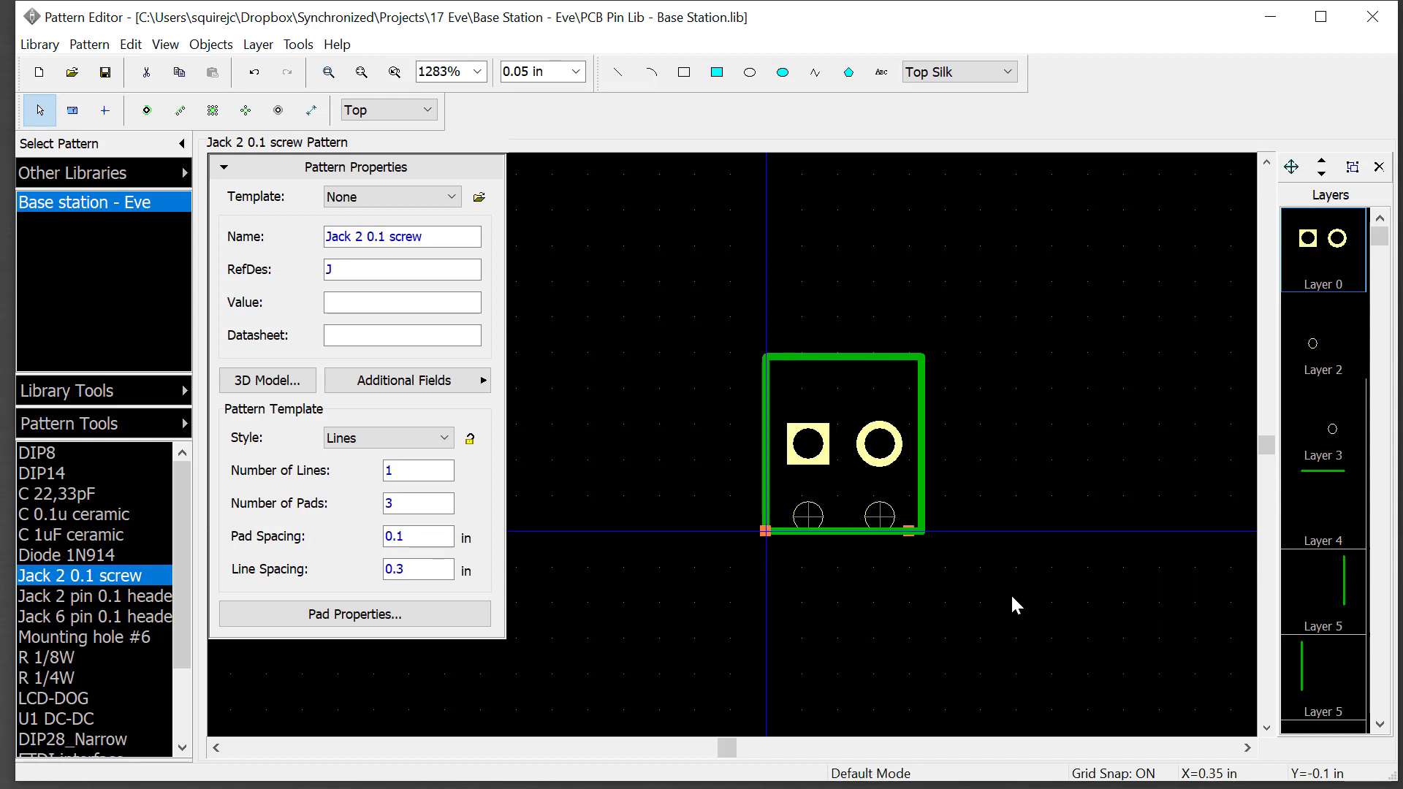
pyautogui.hotkey('ctrl', 'z')
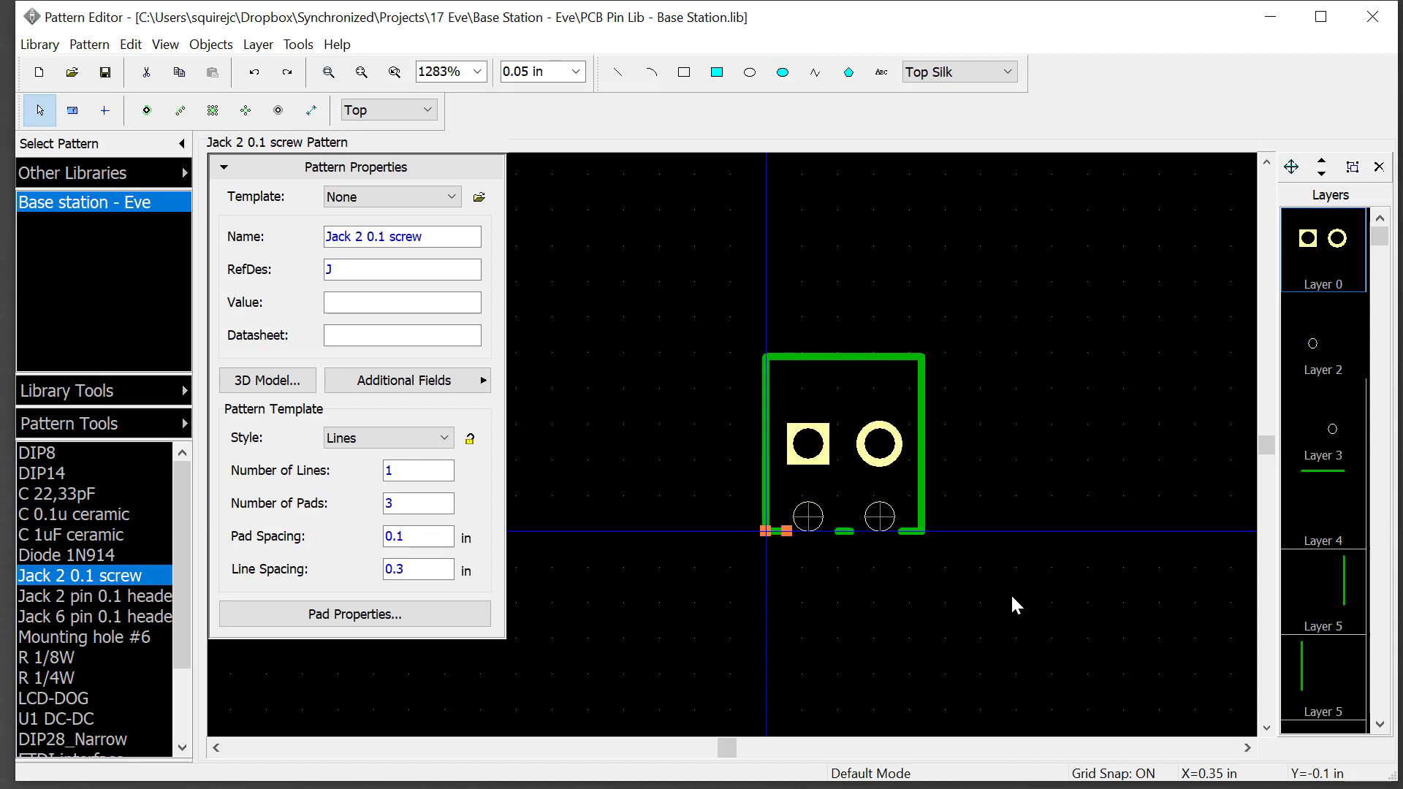